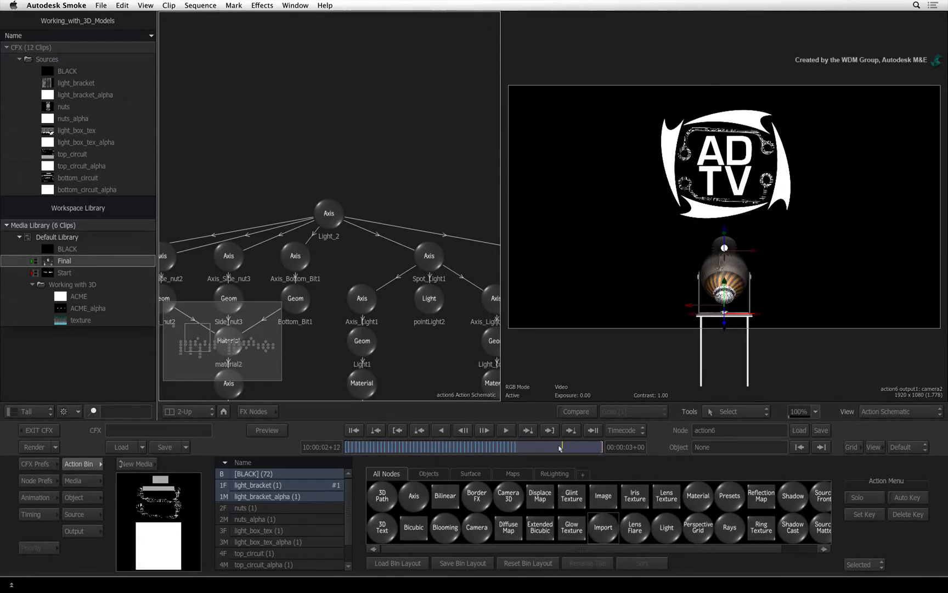
Begin a 3D model import with the format switched from FBX to 3DStudio.
mouse_move(561, 447)
mouse_down()
mouse_move(340, 447)
mouse_move(594, 447)
mouse_up()
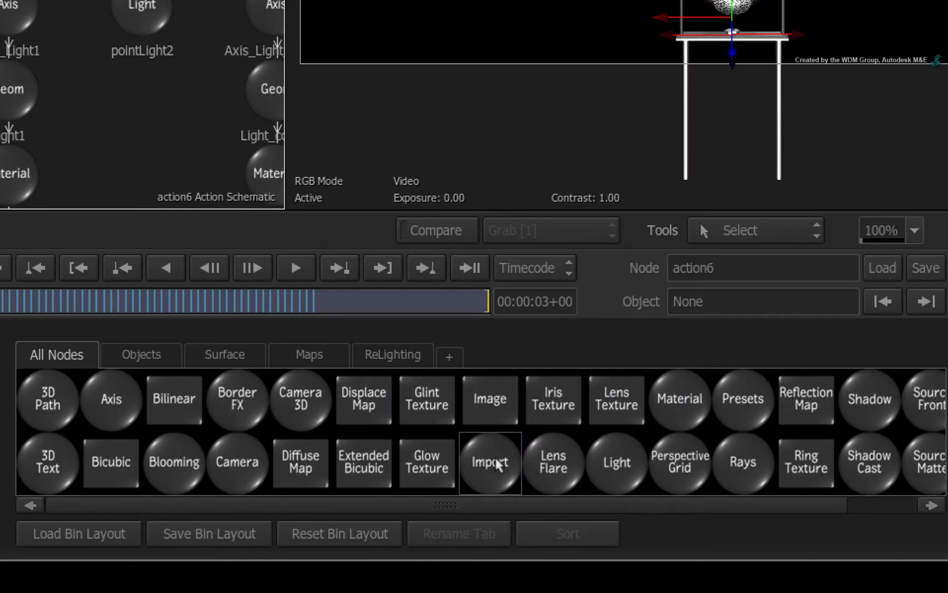
click(490, 462)
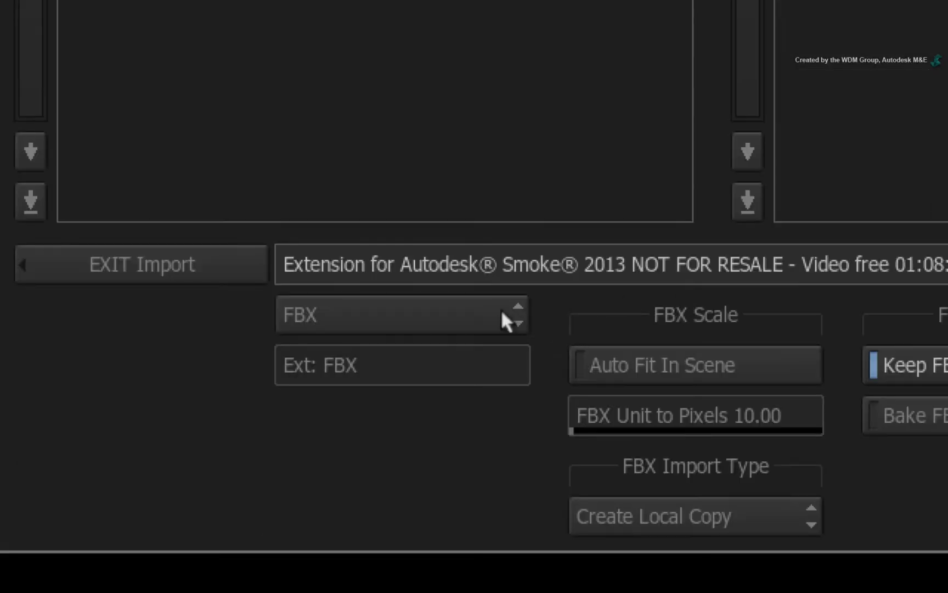
click(494, 315)
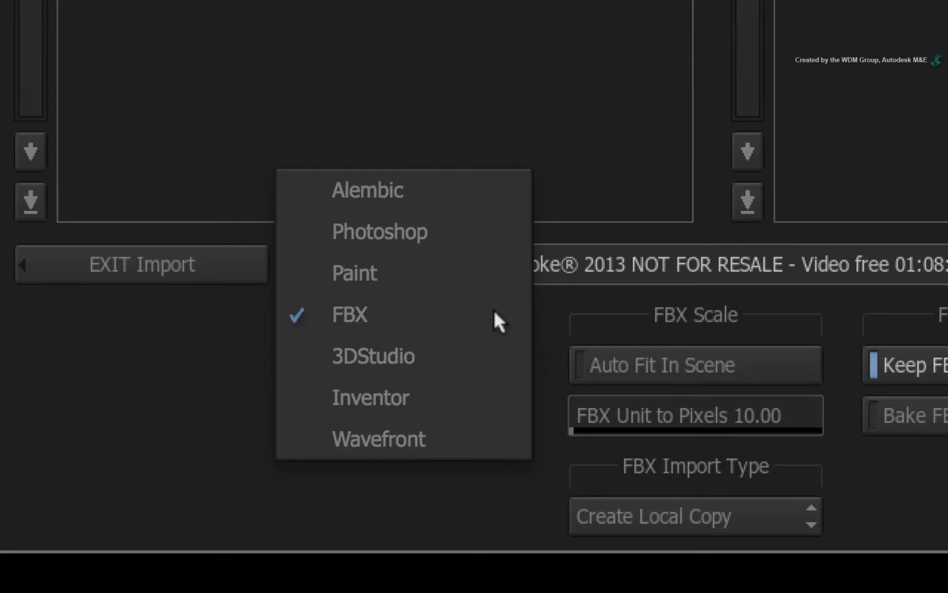
click(475, 353)
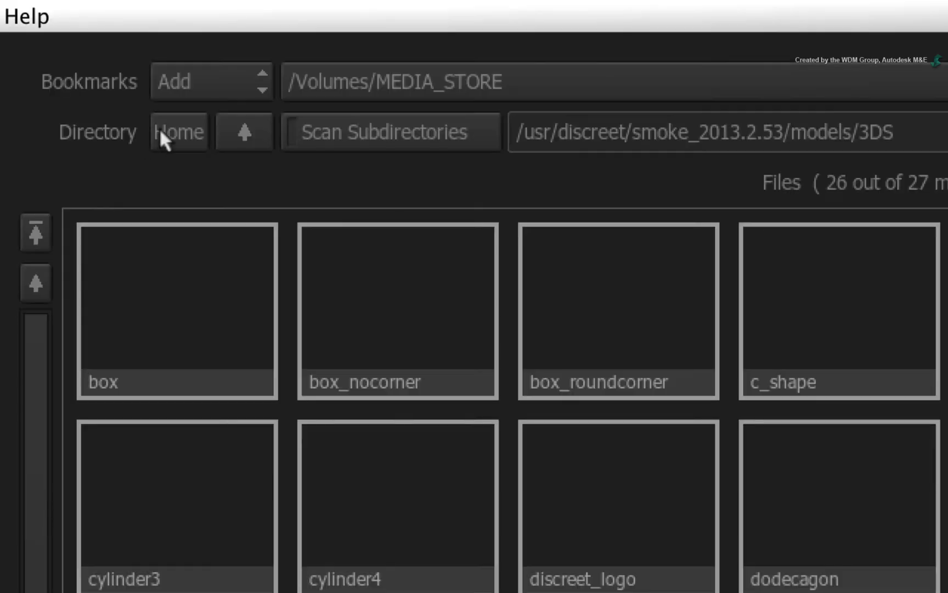
Load the sphere 3DS file from the models library into the Action scene.
click(374, 43)
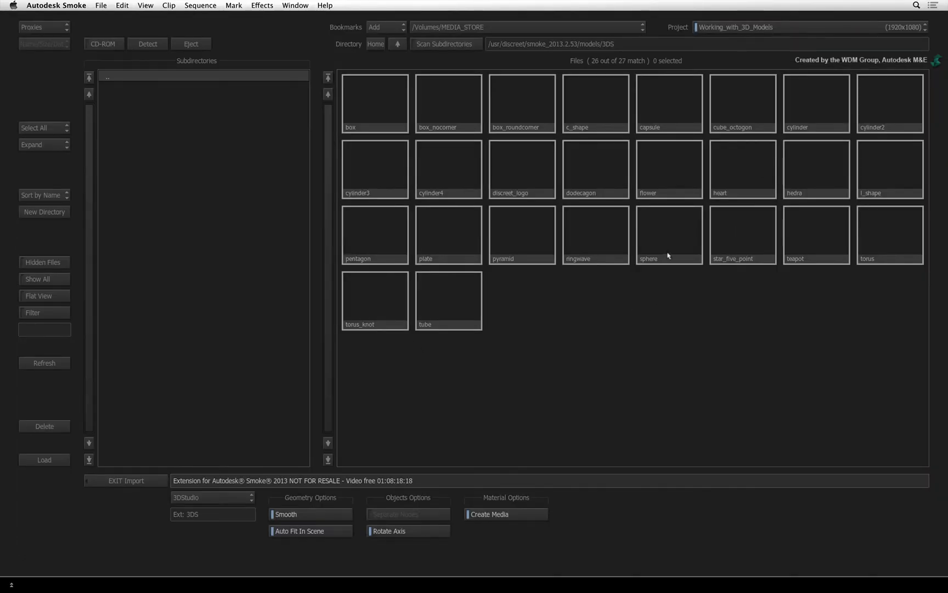
click(668, 256)
click(65, 459)
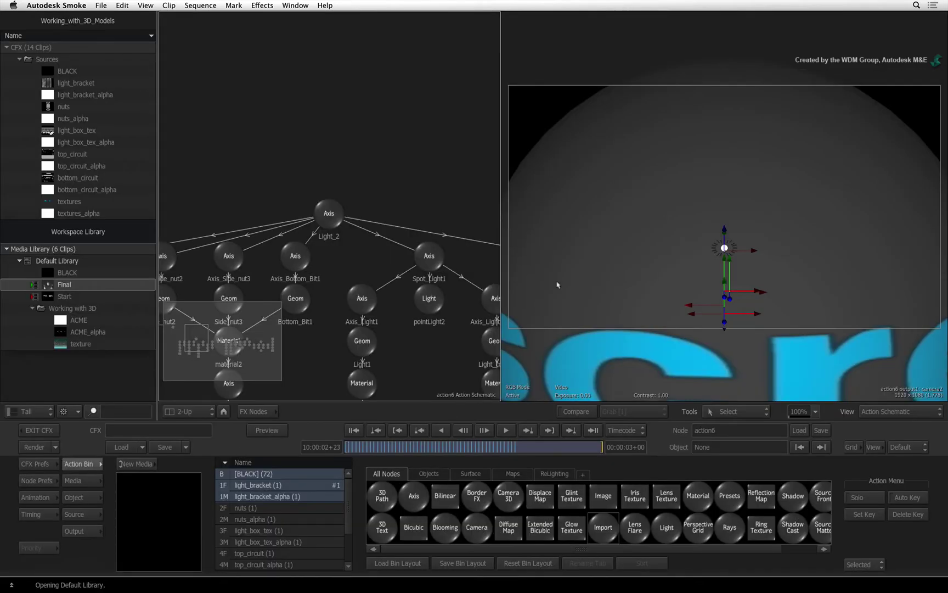
Select the imported sphere and bring its node chain into view in the schematic.
click(558, 285)
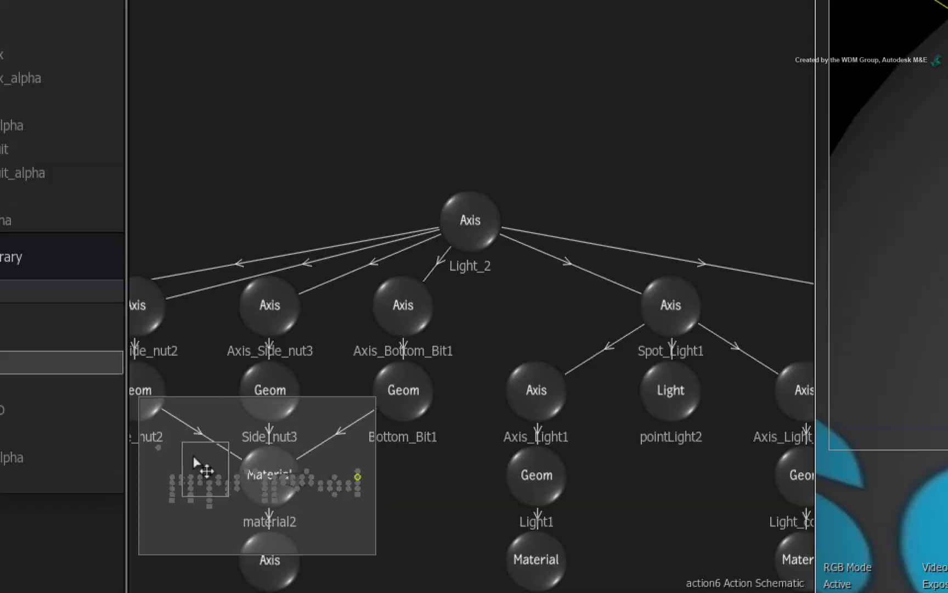
drag(188, 327, 195, 334)
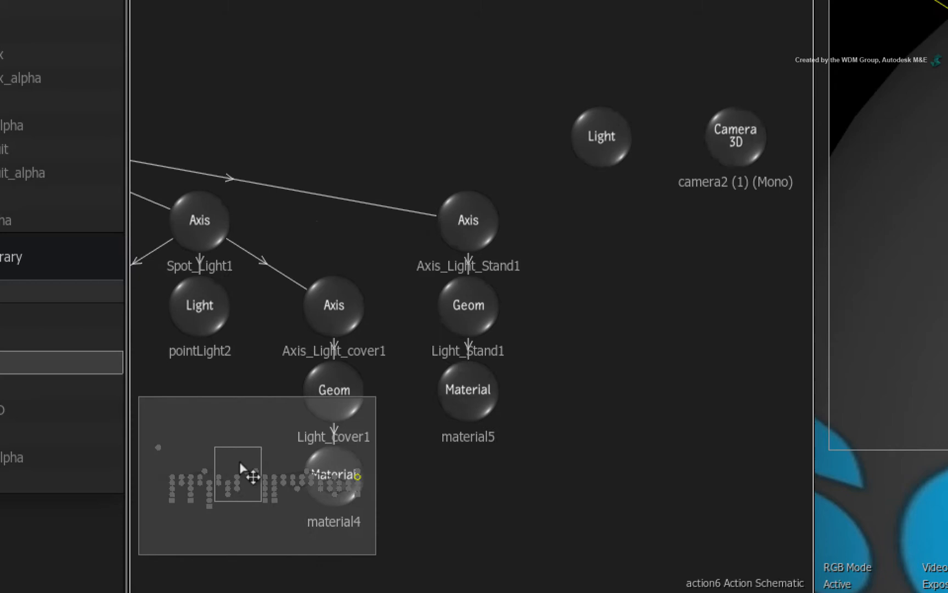
mouse_move(252, 477)
mouse_down()
mouse_move(361, 482)
mouse_move(355, 478)
mouse_up()
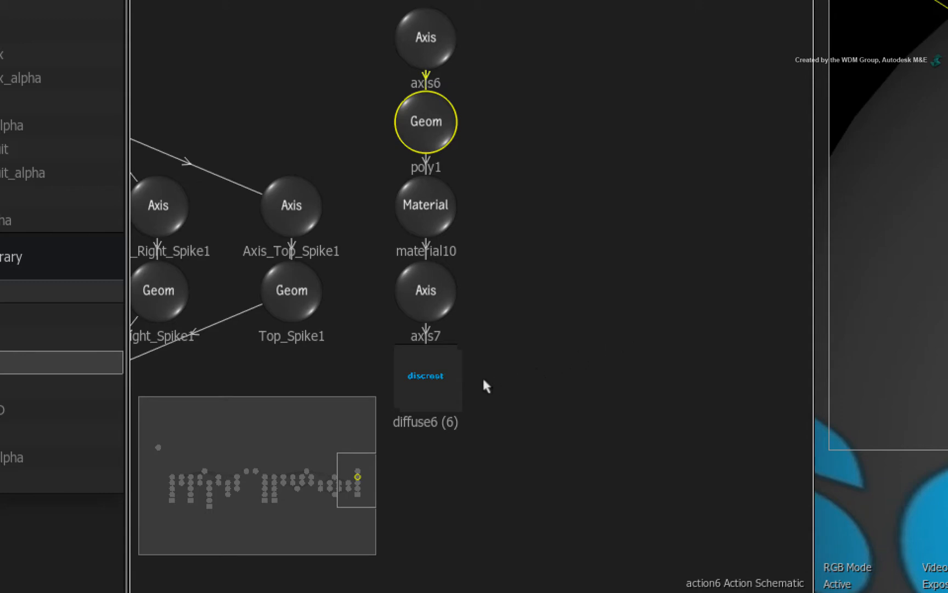
Delete the discreet logo diffuse map and the leftover axis7 node from the sphere.
click(429, 387)
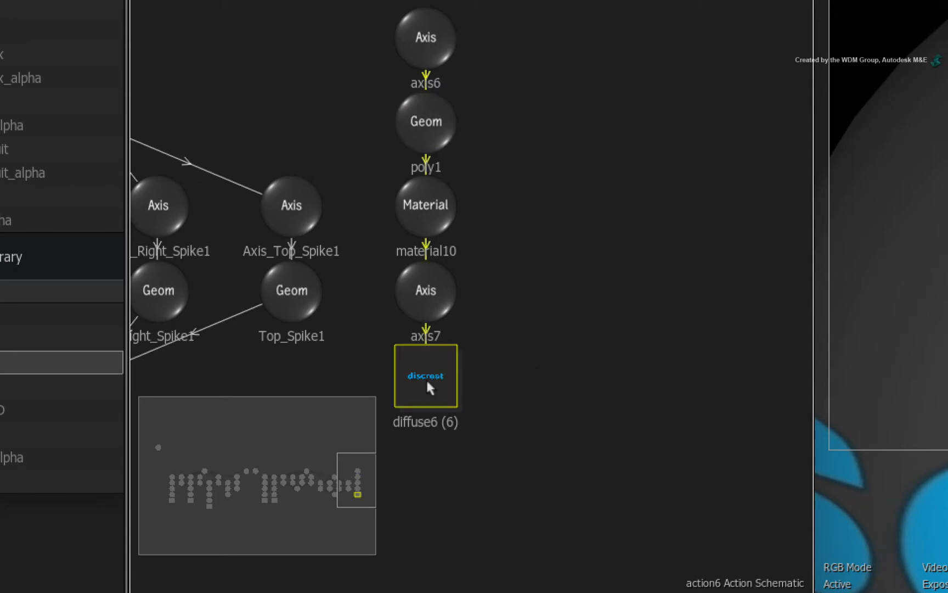
key(Delete)
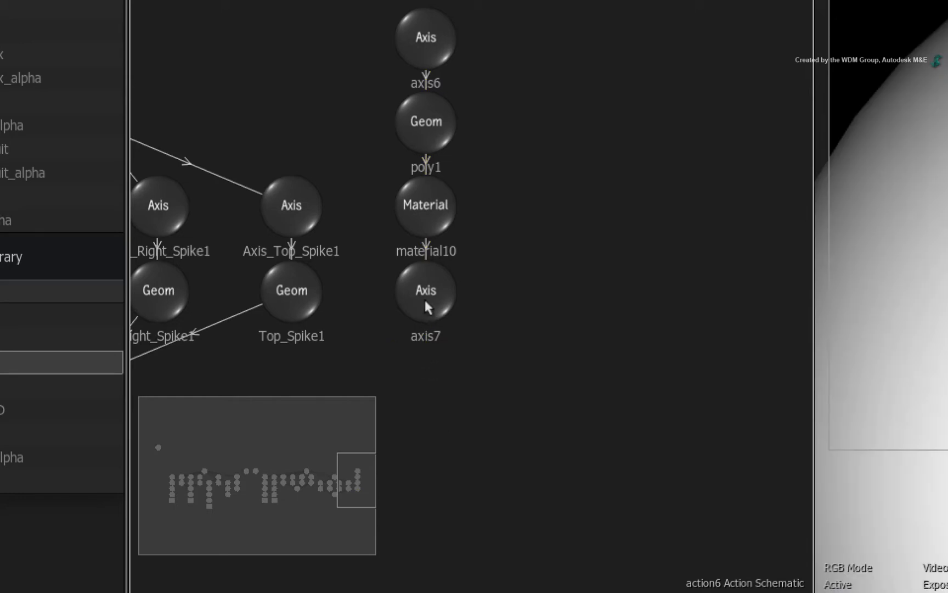
click(428, 296)
key(Delete)
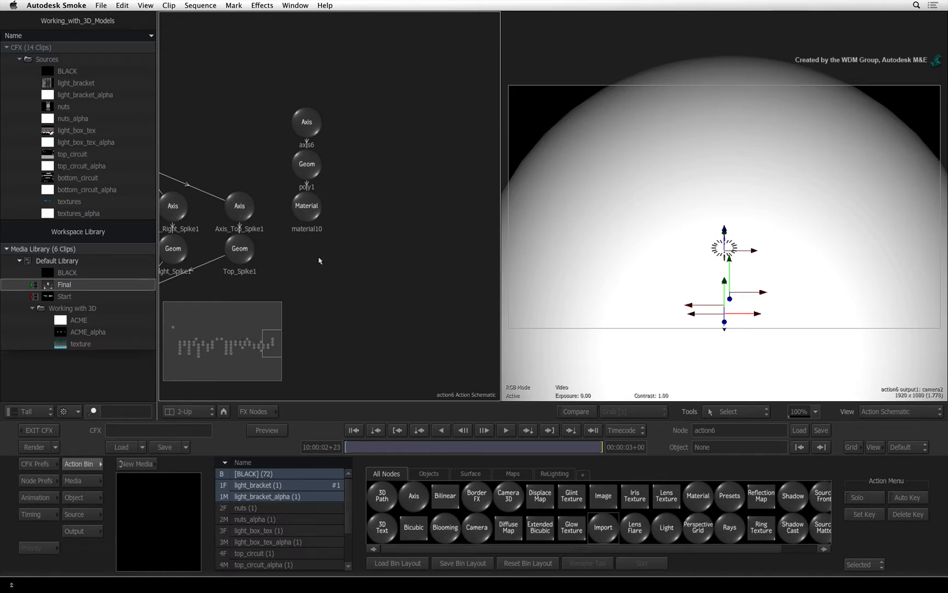
Add a new media input to Action in ConnectFX and load the texture clip into it.
key(ctrl+Escape)
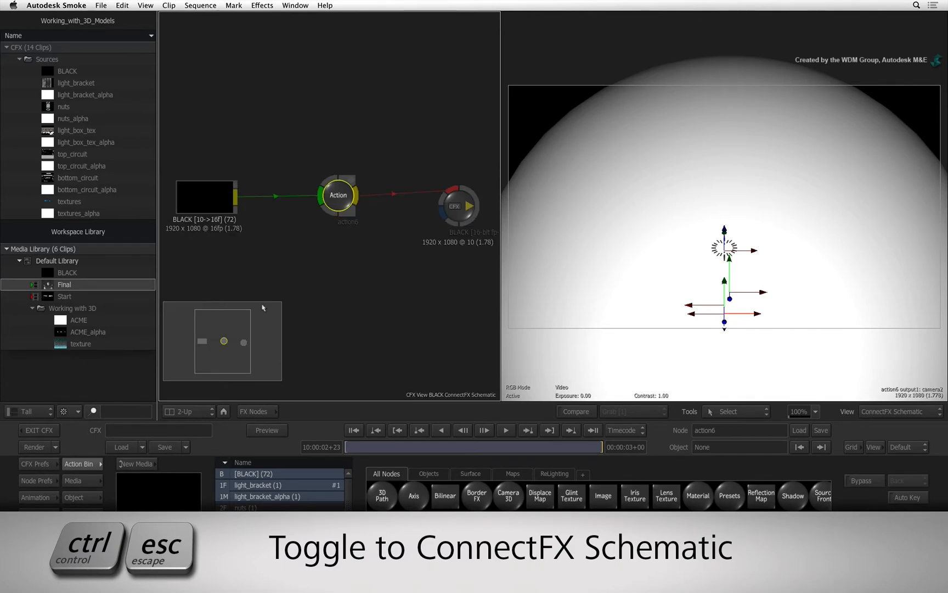
drag(235, 331, 234, 343)
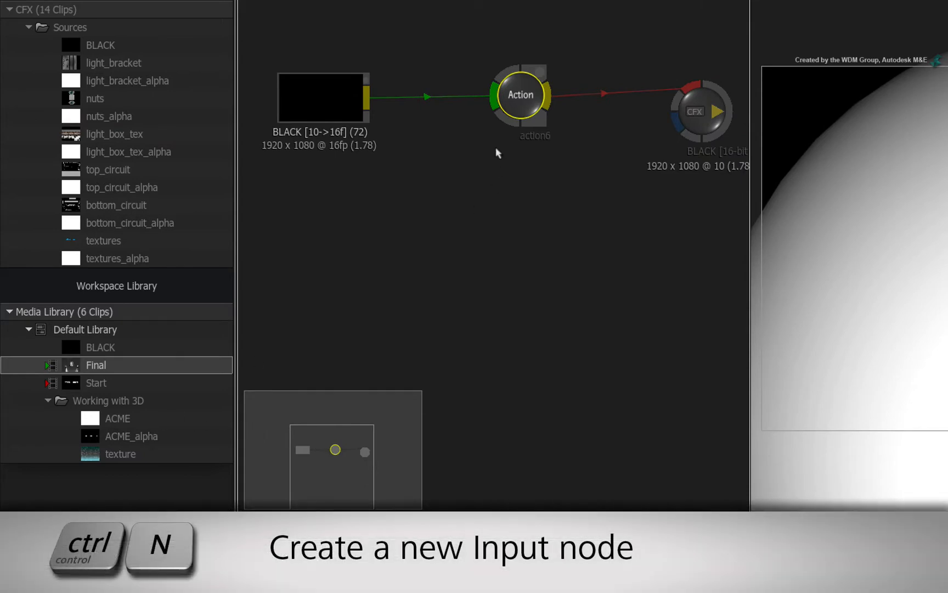
key(ctrl+n)
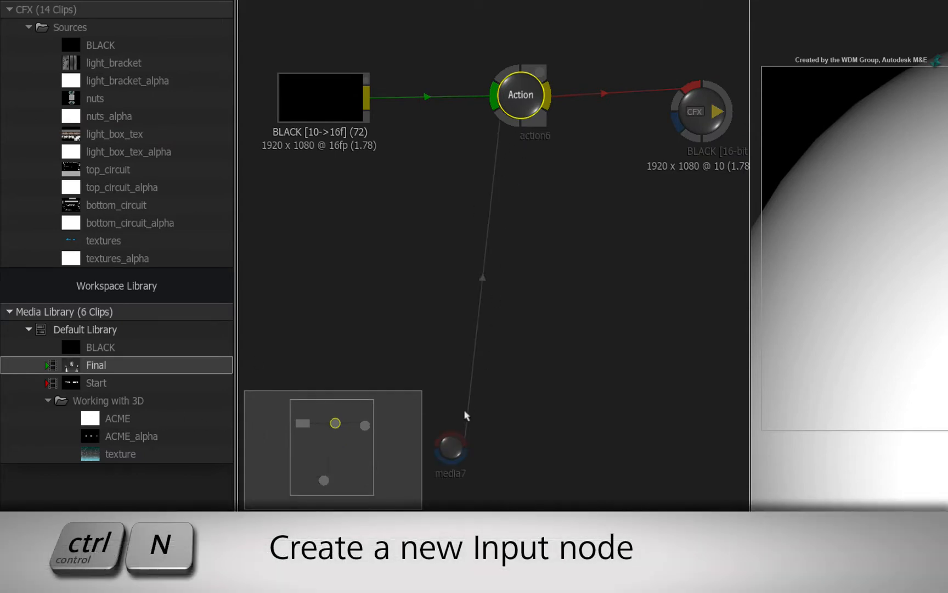
drag(450, 449, 486, 252)
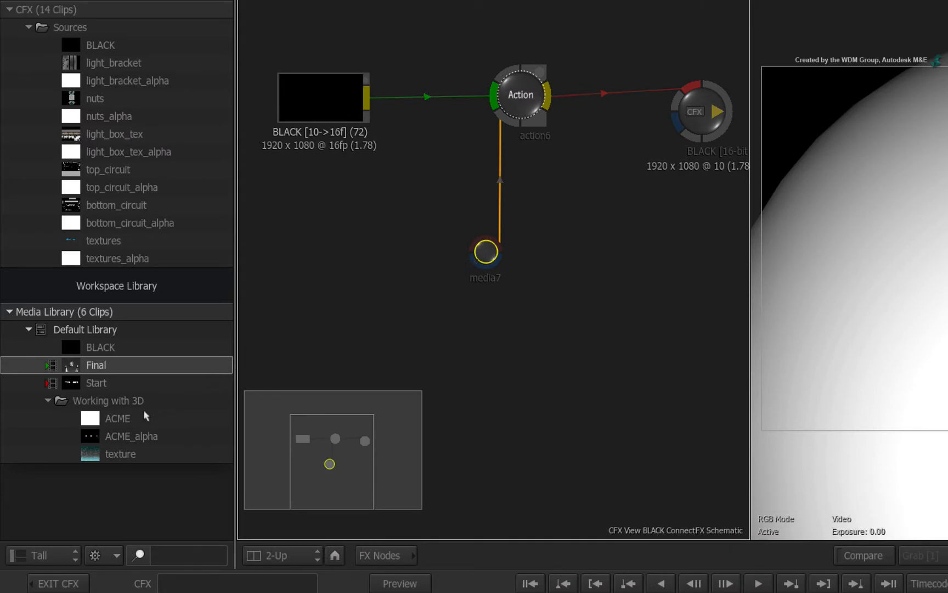
mouse_move(110, 454)
mouse_down()
mouse_move(323, 252)
mouse_move(482, 241)
mouse_up()
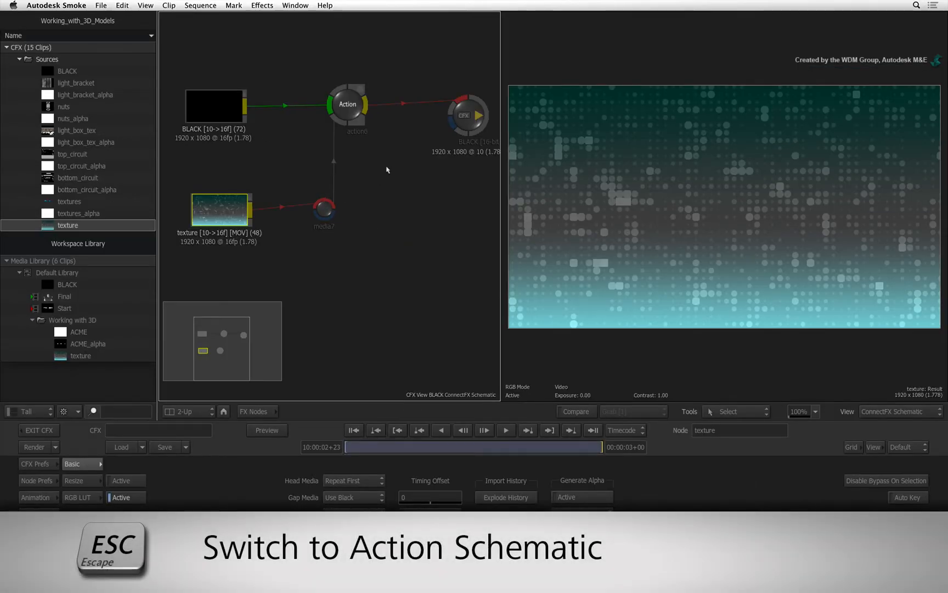
Back in the Action schematic, delete the texture image node and axis7.
key(Escape)
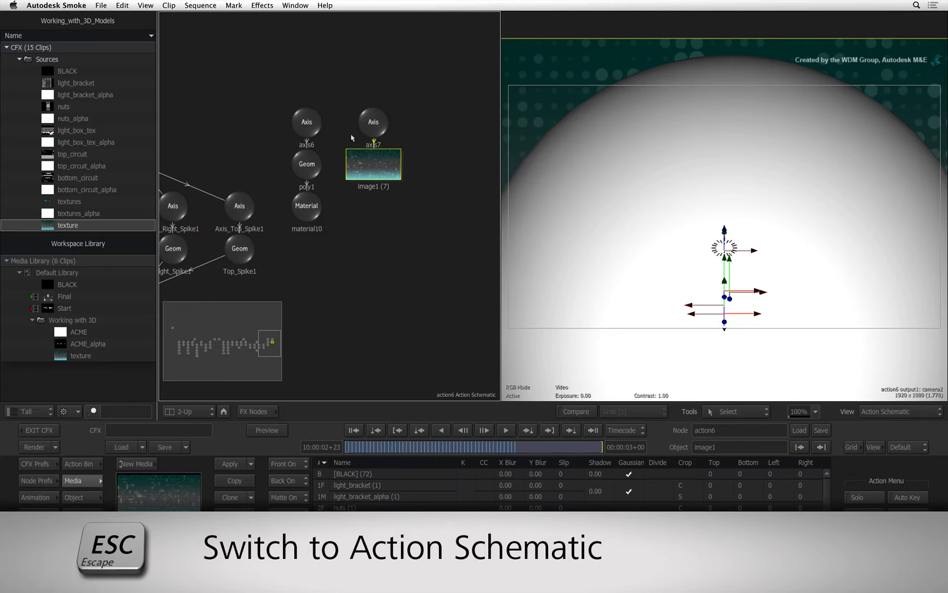
drag(270, 343, 273, 347)
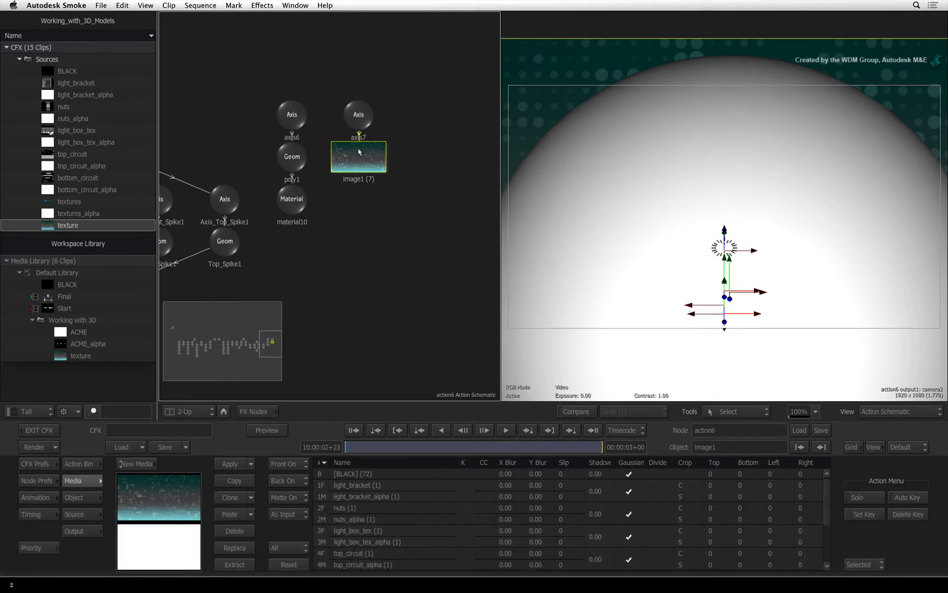
key(Delete)
click(358, 115)
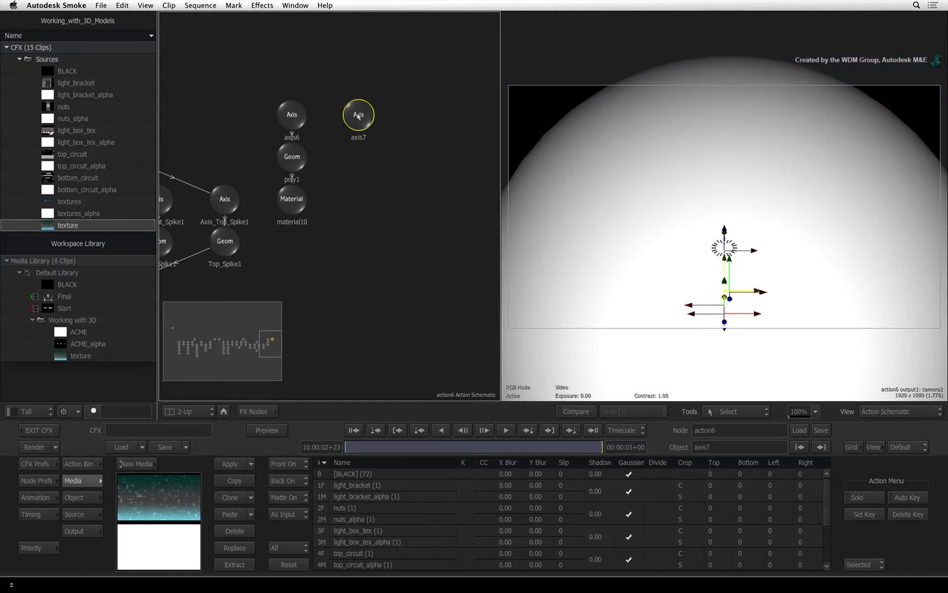
key(Delete)
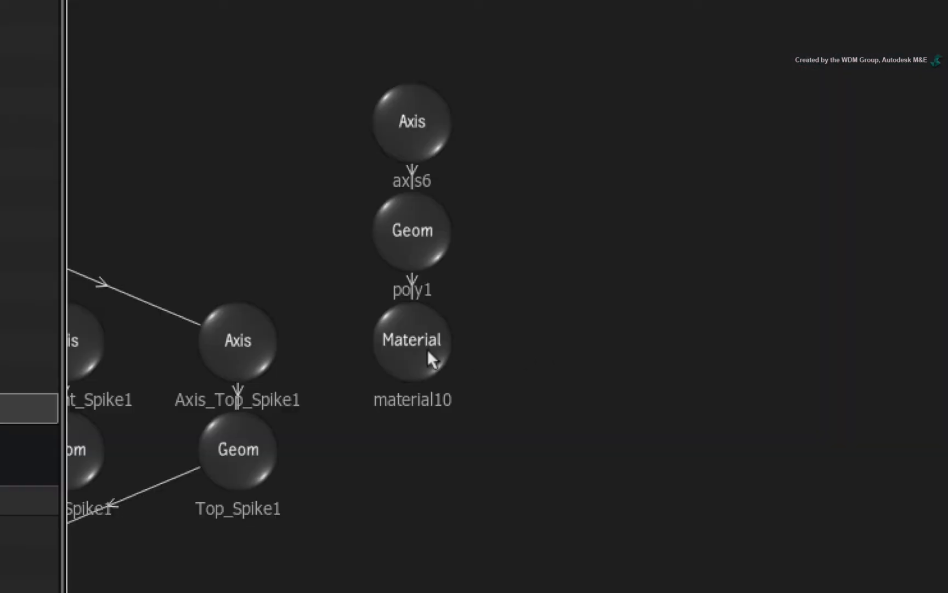
Attach the texture clip from the bin as a Diffuse Map on the sphere's material node.
click(407, 347)
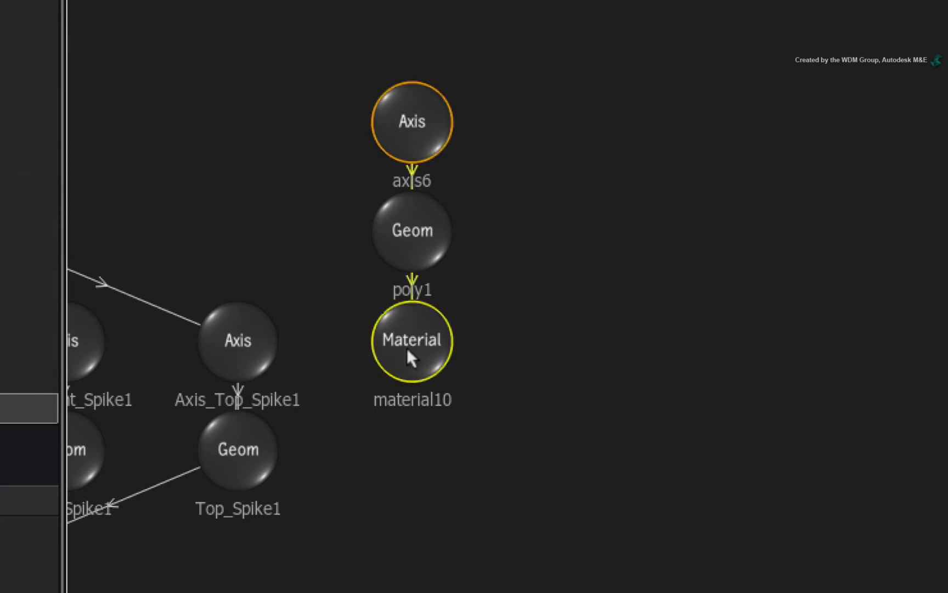
click(93, 461)
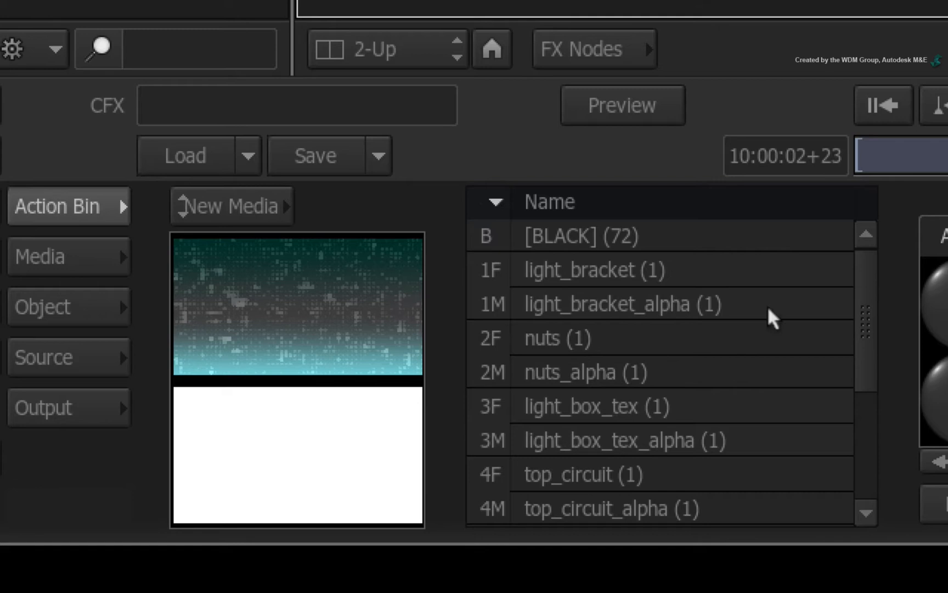
drag(860, 271, 858, 467)
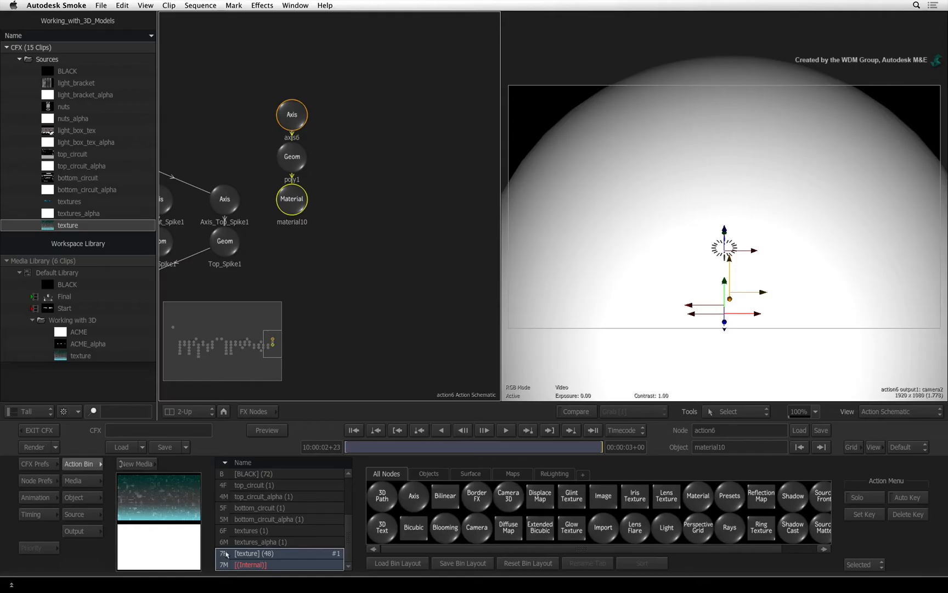
double_click(507, 527)
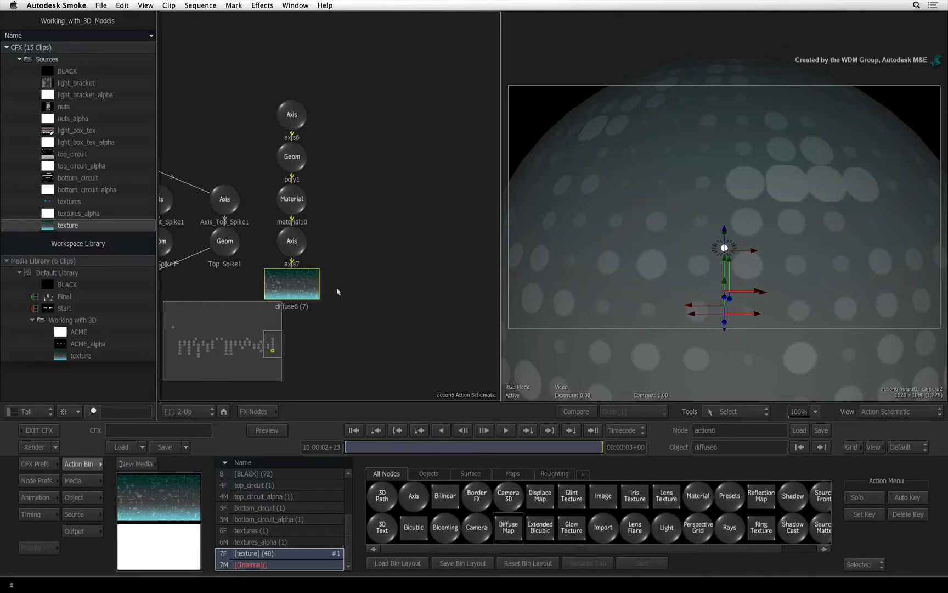
View the scene from the top, zoomed out to show the whole sphere.
key(shift+4)
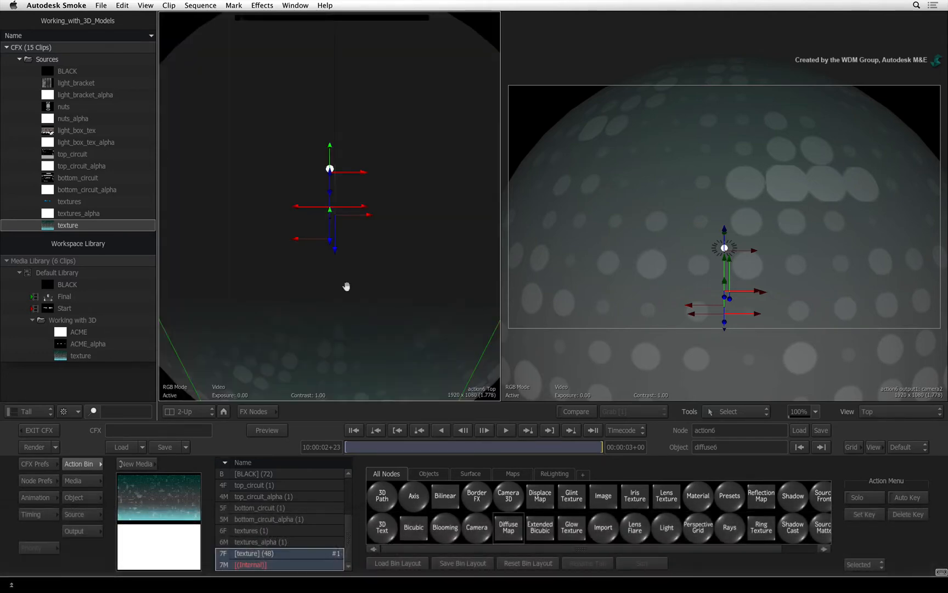
drag(368, 273, 240, 269)
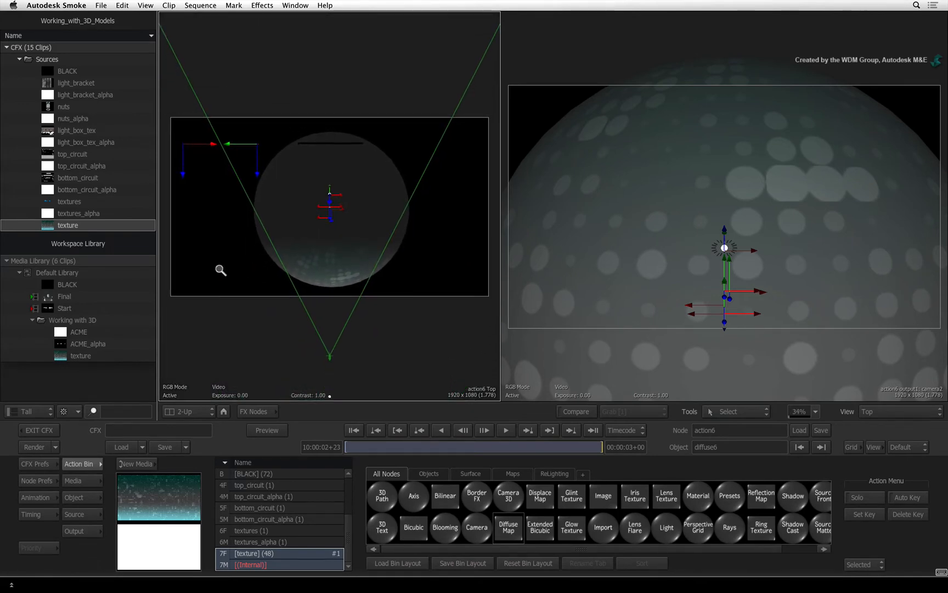
drag(239, 269, 197, 271)
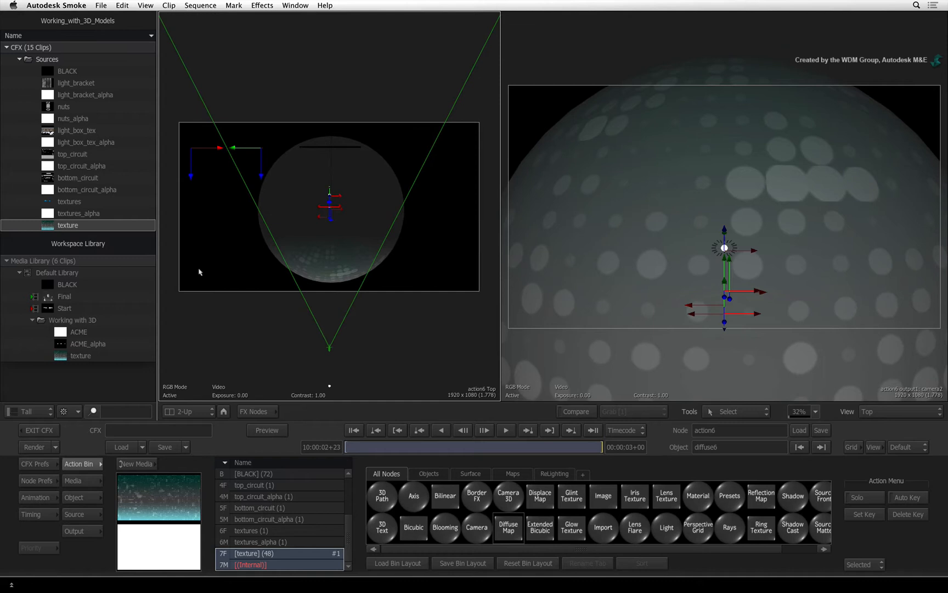
Scale the sphere up to 261 uniformly and enable Force 2-Sided rendering.
click(319, 252)
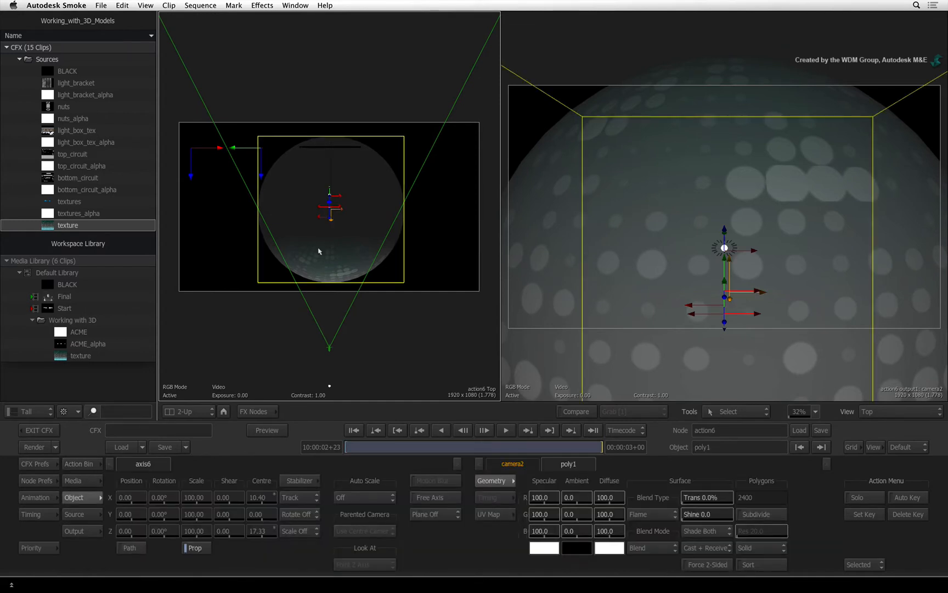
drag(199, 497, 352, 467)
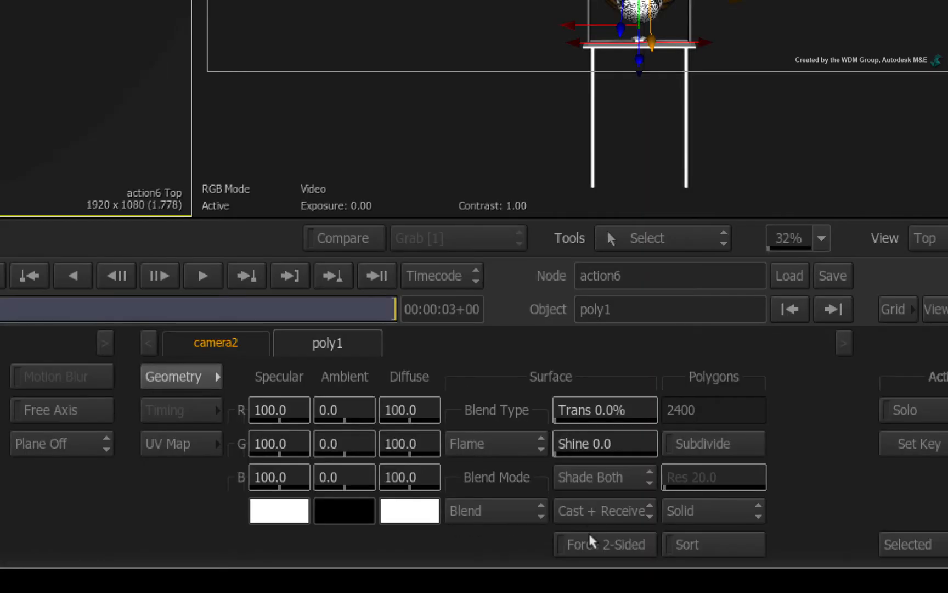
click(590, 537)
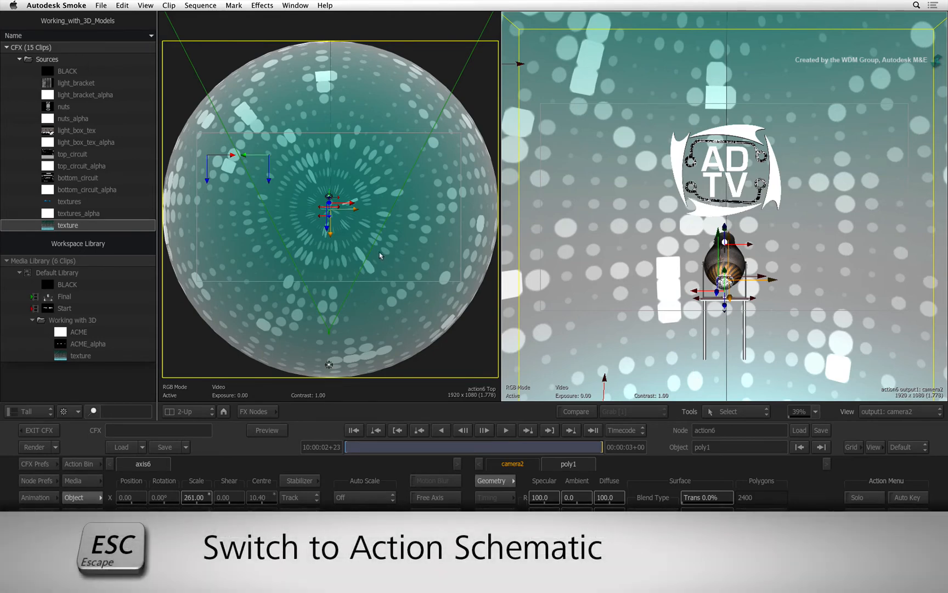
Set the sphere's axis6 Rotation Y to 180.
key(Escape)
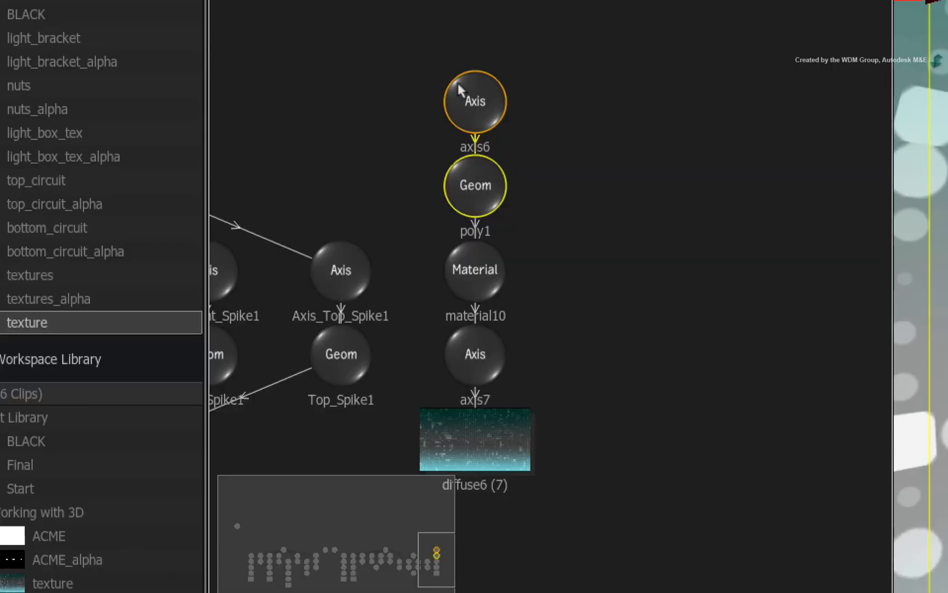
click(467, 96)
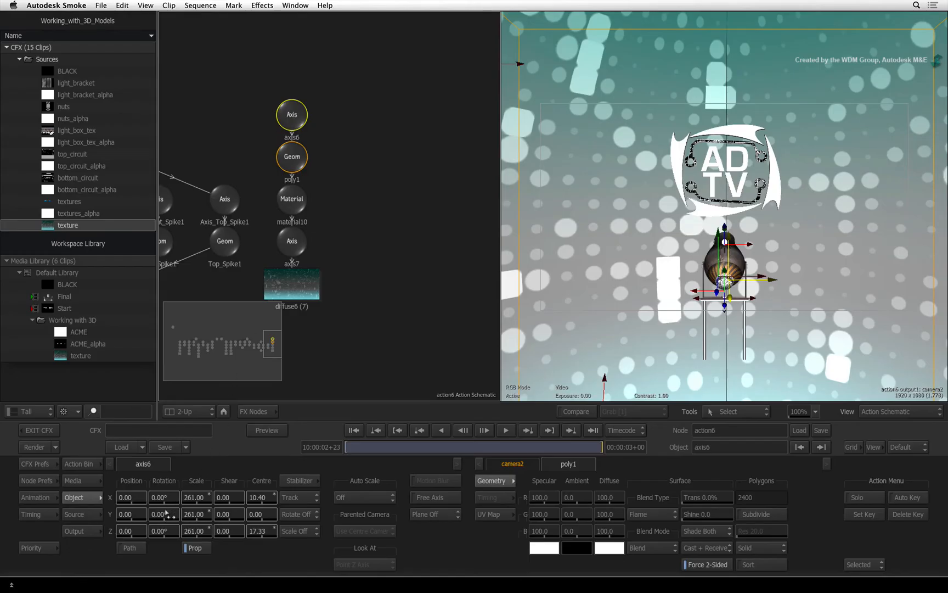
drag(169, 514, 344, 506)
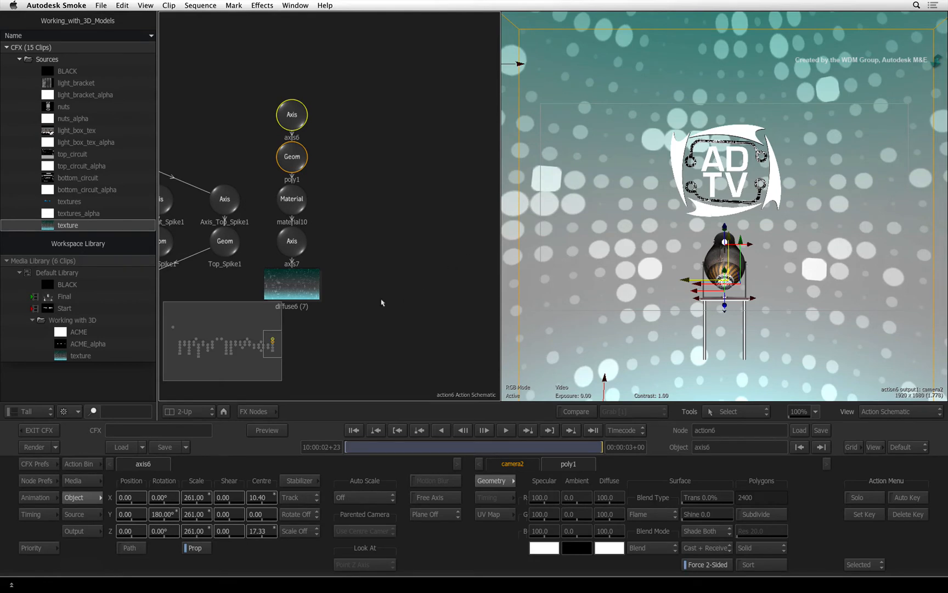
With Regen on, lower diffuse6's Diffuse Effect to 30 and scrub the animation.
click(301, 286)
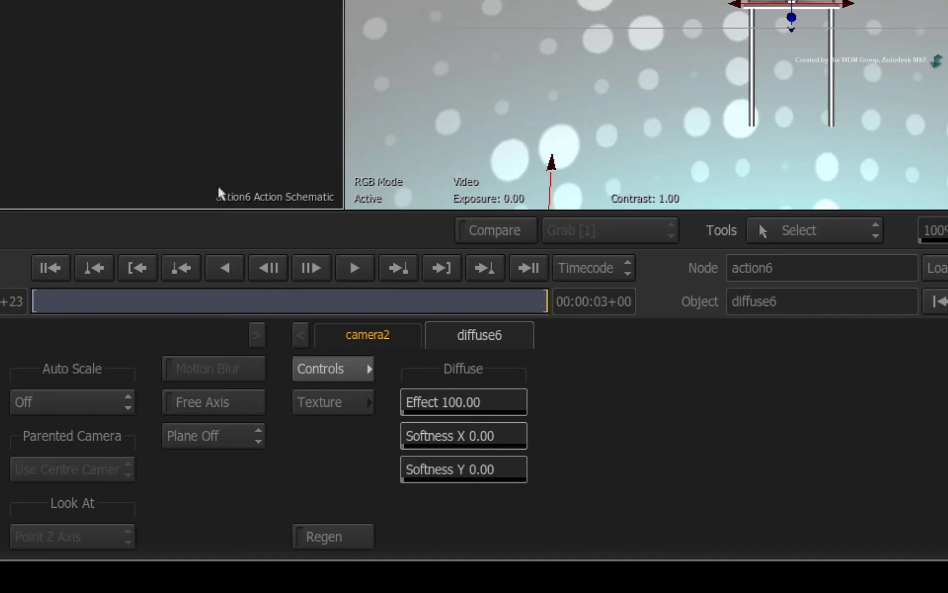
click(330, 536)
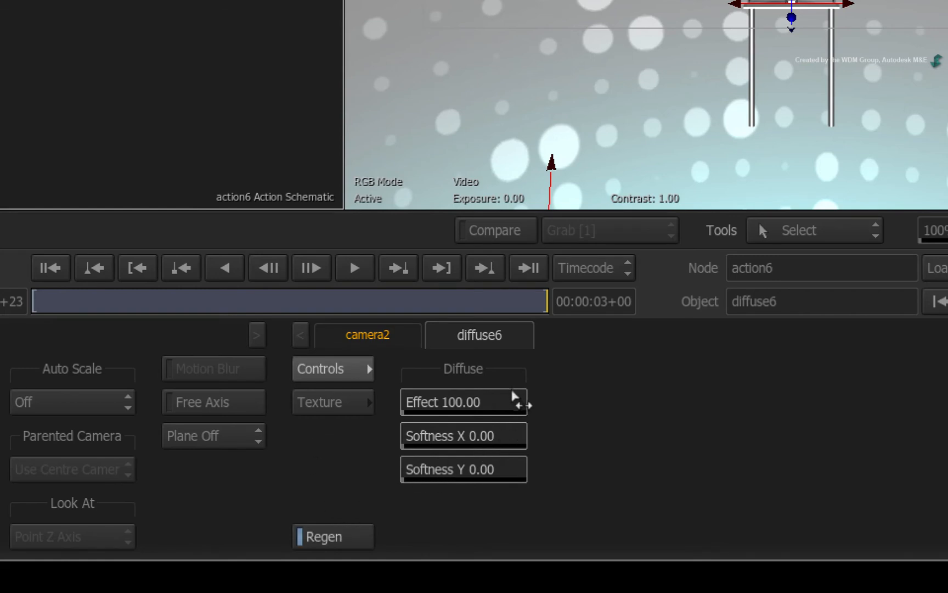
drag(518, 400, 415, 404)
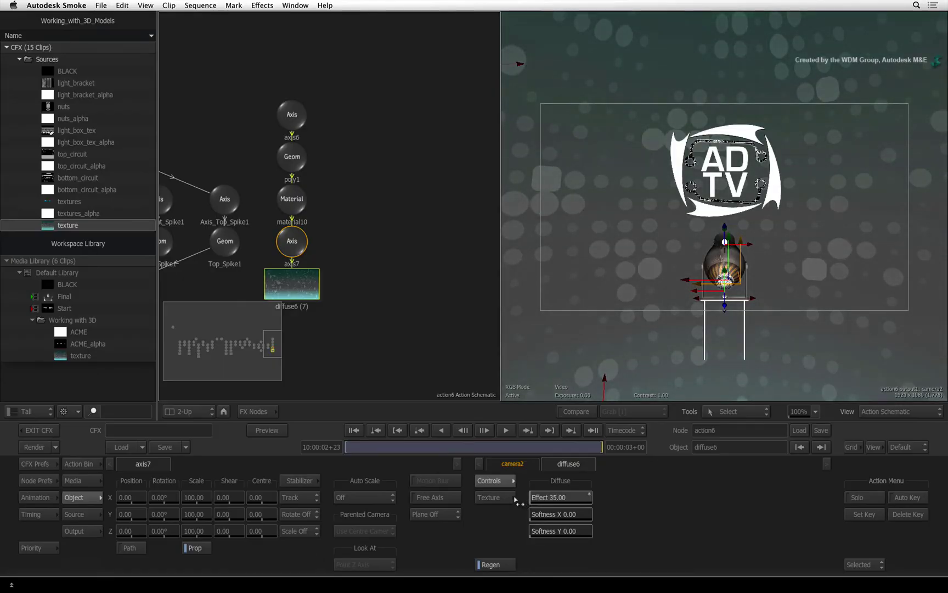
drag(517, 501, 512, 501)
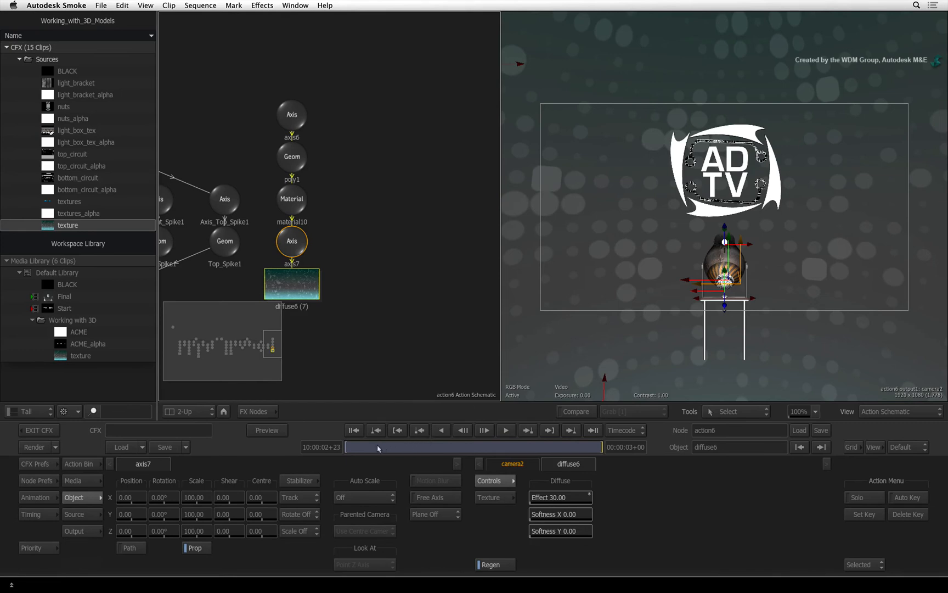
mouse_move(362, 447)
mouse_down()
mouse_move(461, 441)
mouse_move(612, 454)
mouse_up()
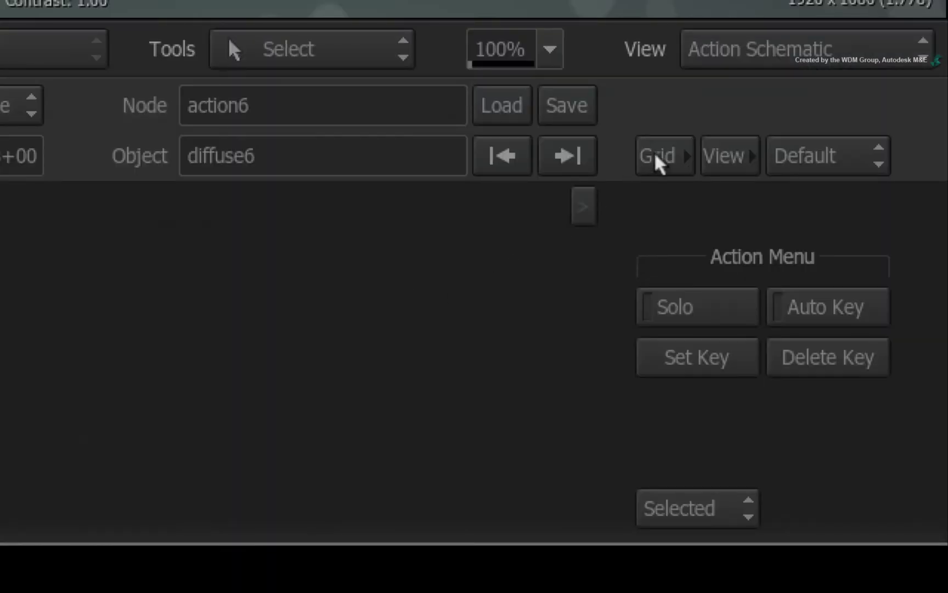
click(852, 447)
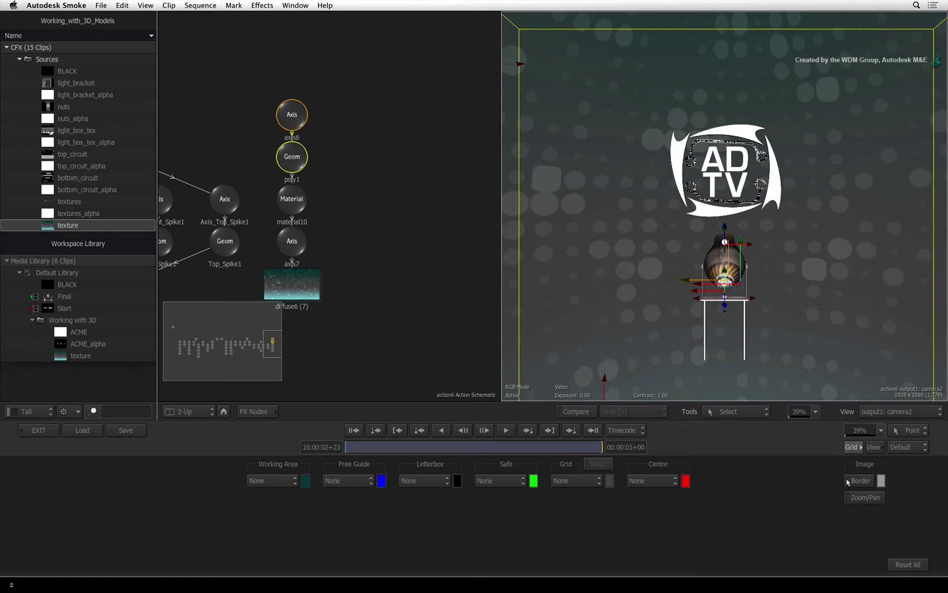
click(859, 481)
click(859, 481)
click(852, 447)
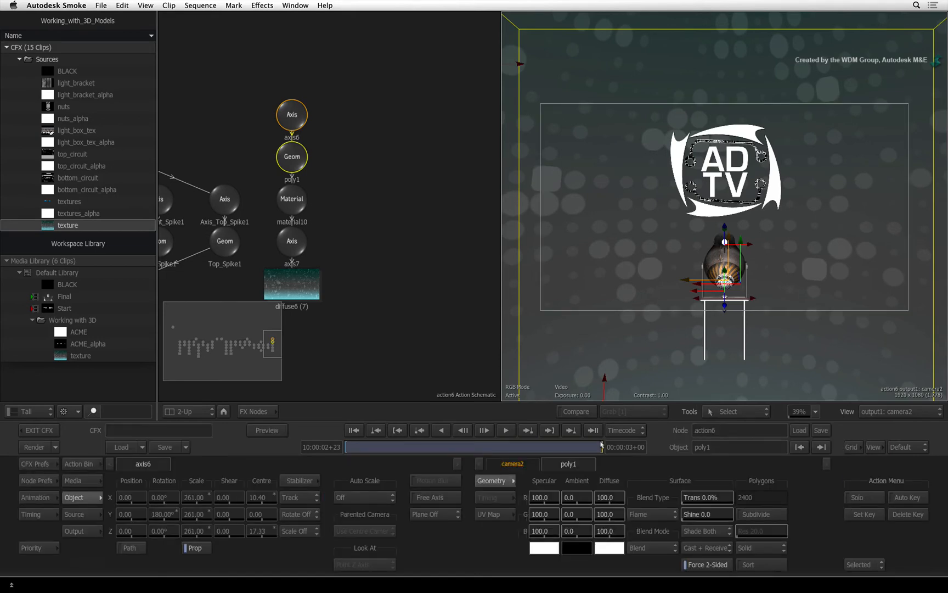
click(355, 430)
mouse_move(572, 447)
mouse_down()
mouse_move(385, 447)
mouse_move(600, 447)
mouse_up()
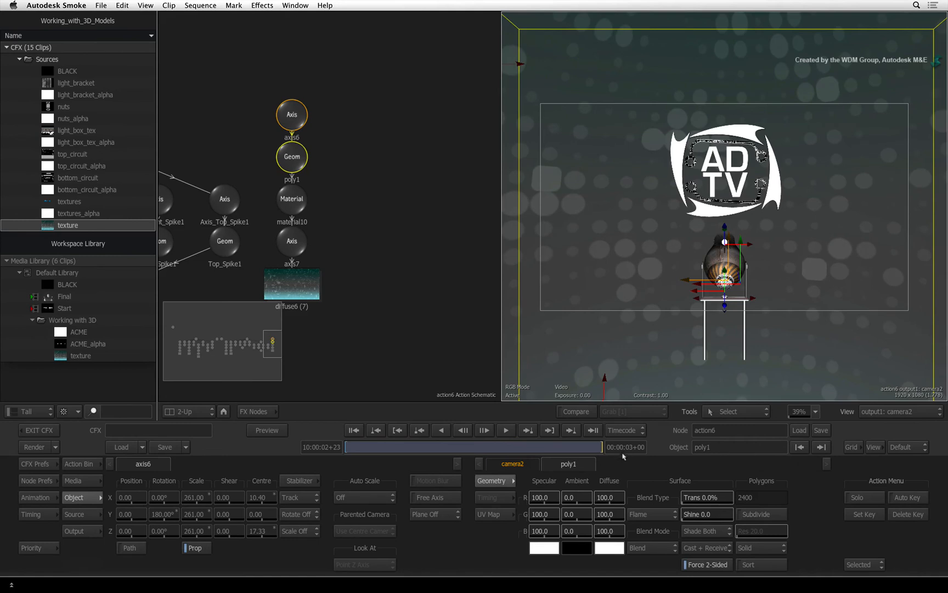